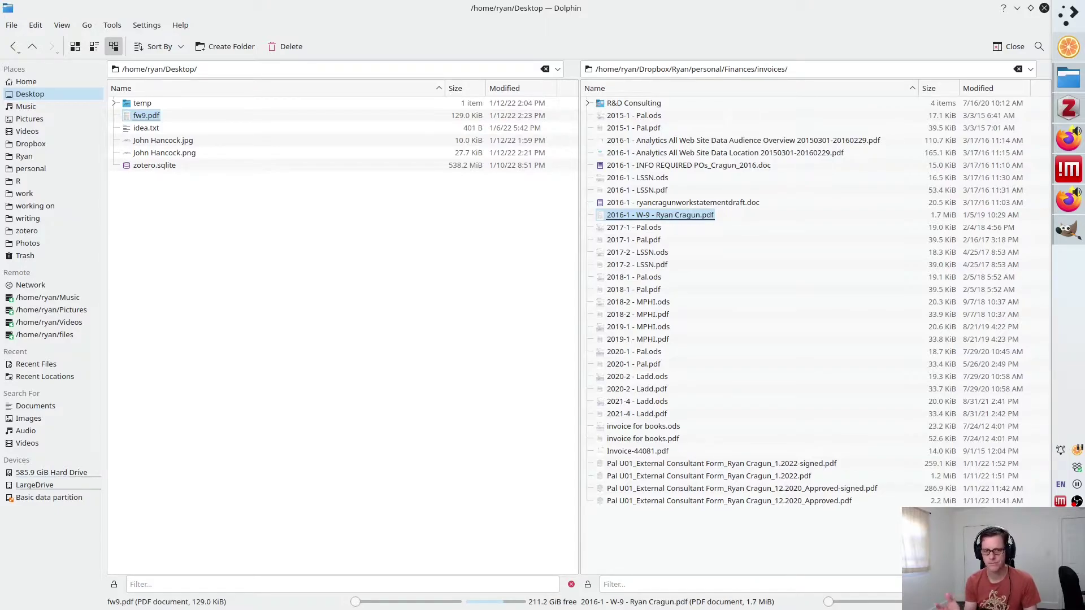
Step: Launch Synaptic Package Manager from KRunner and authenticate with the admin password
click(167, 209)
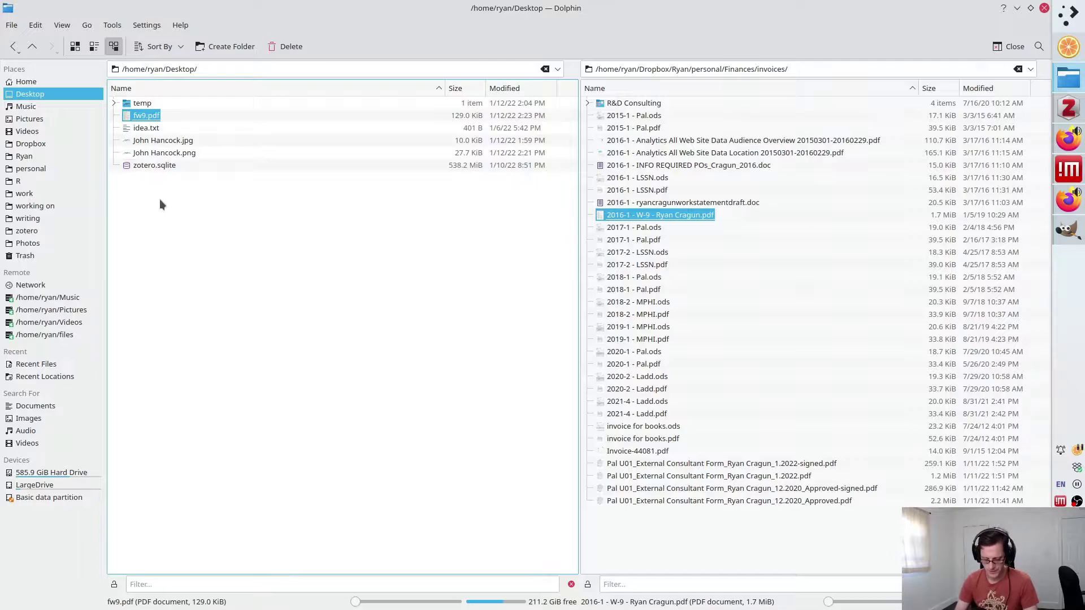
key(alt+space)
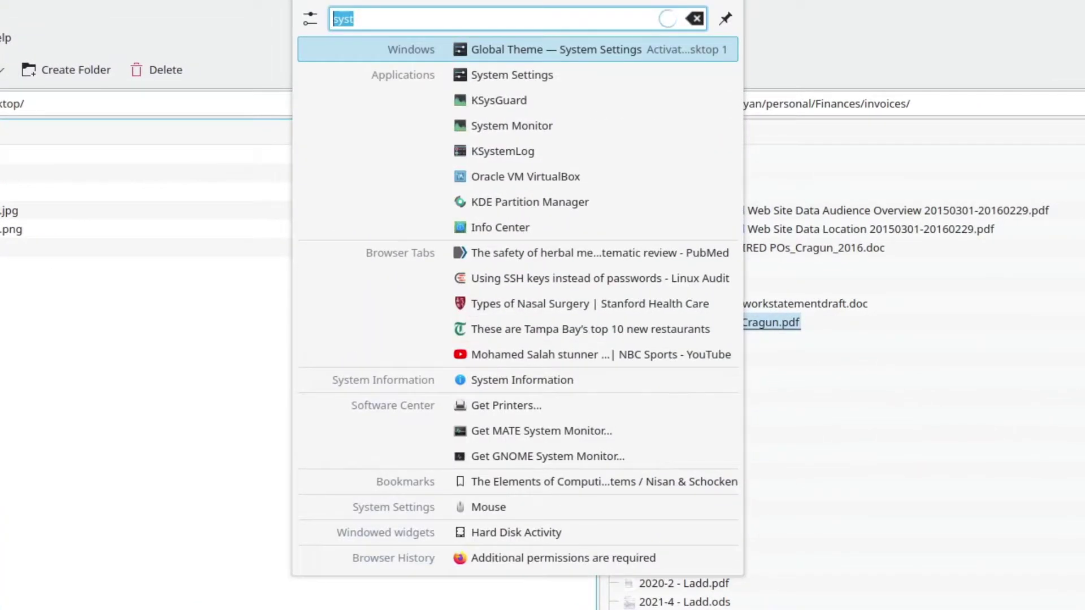
text(synap)
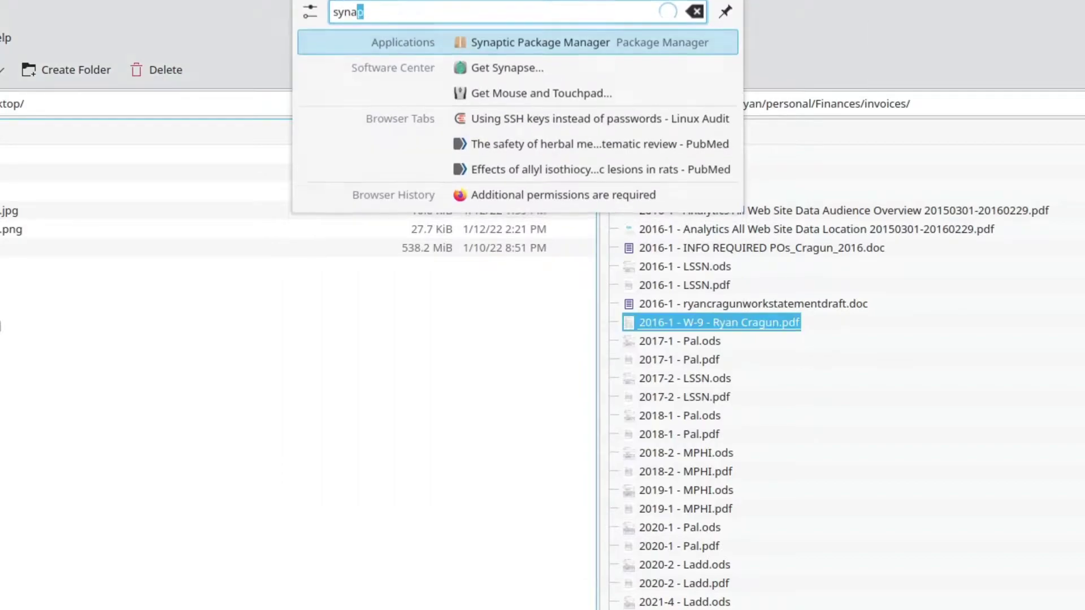
key(Return)
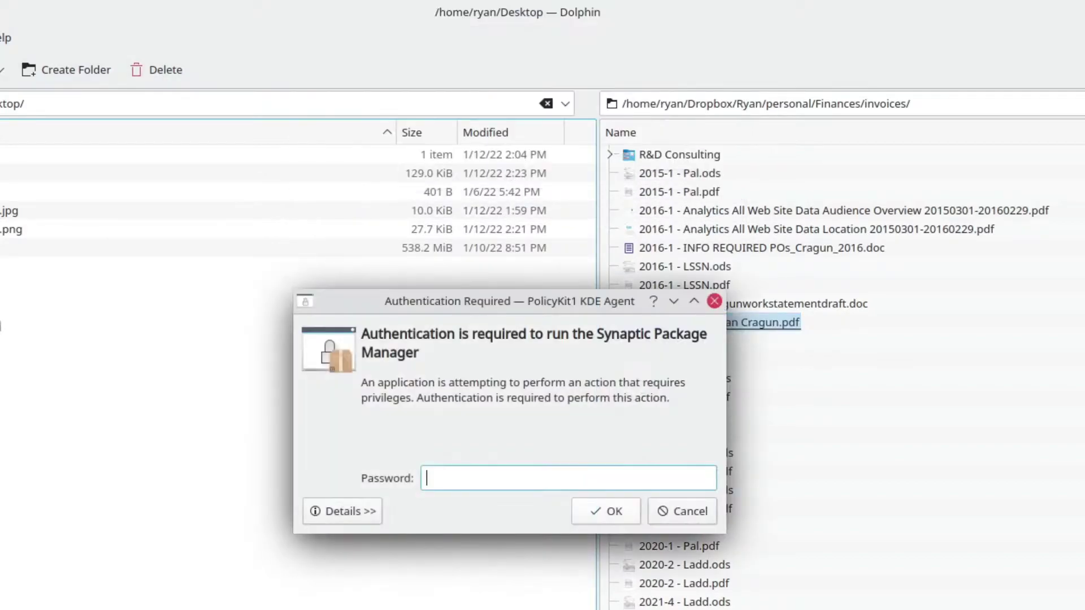
text(**********)
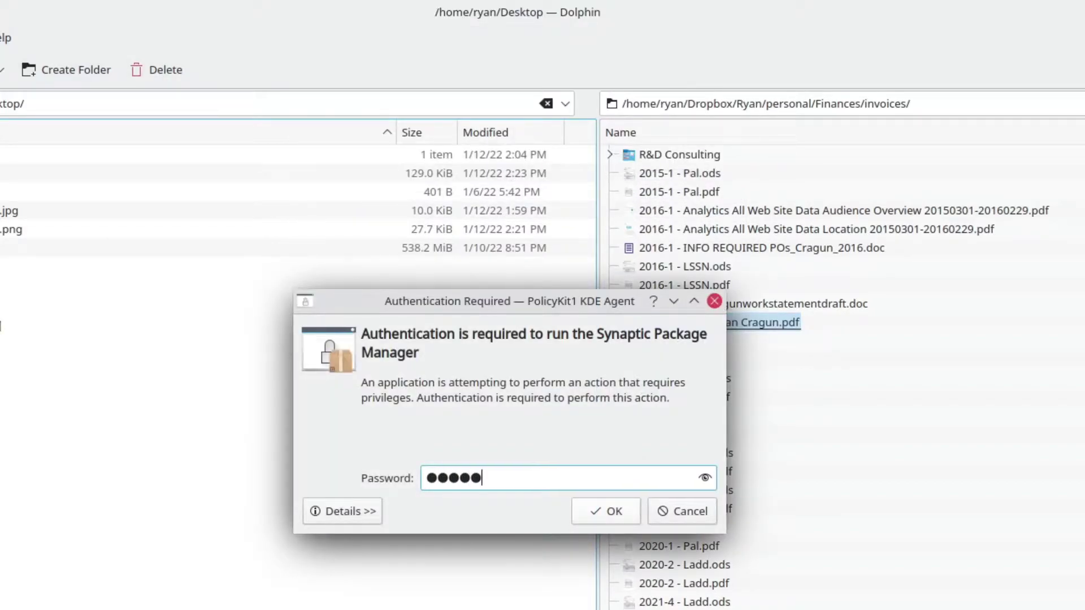
key(Return)
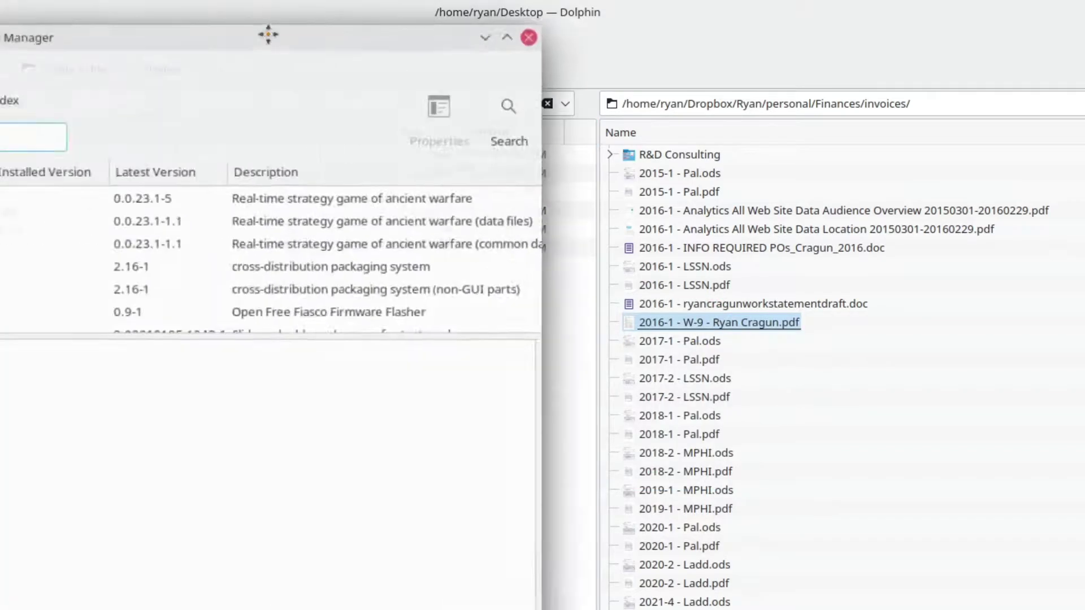
Step: Search for xournal and confirm version 1:0.4.8.2016-7 is already installed
drag(266, 34, 669, 8)
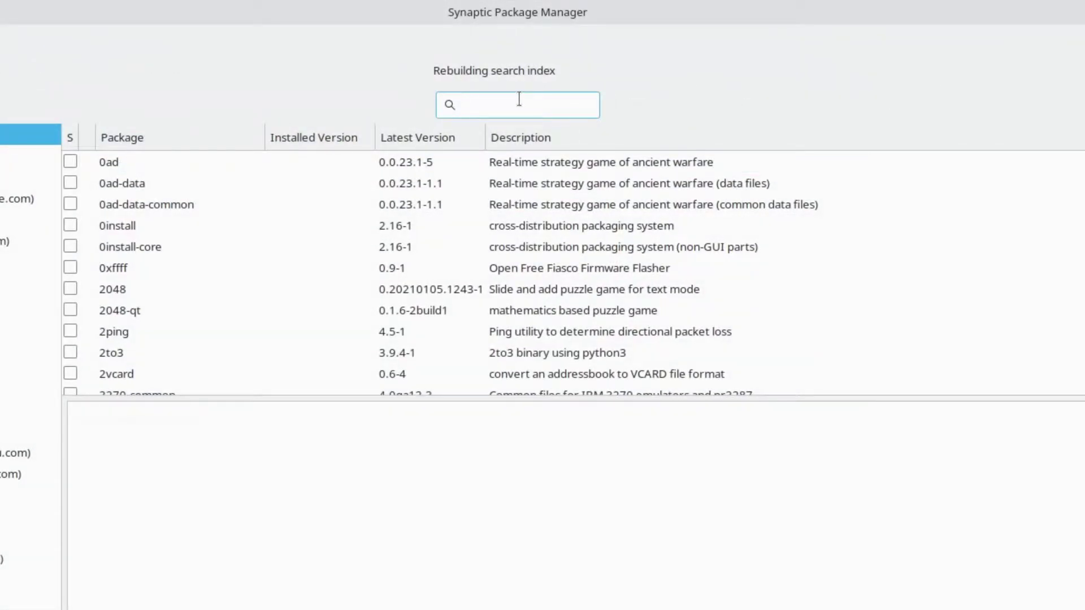
text(xournal)
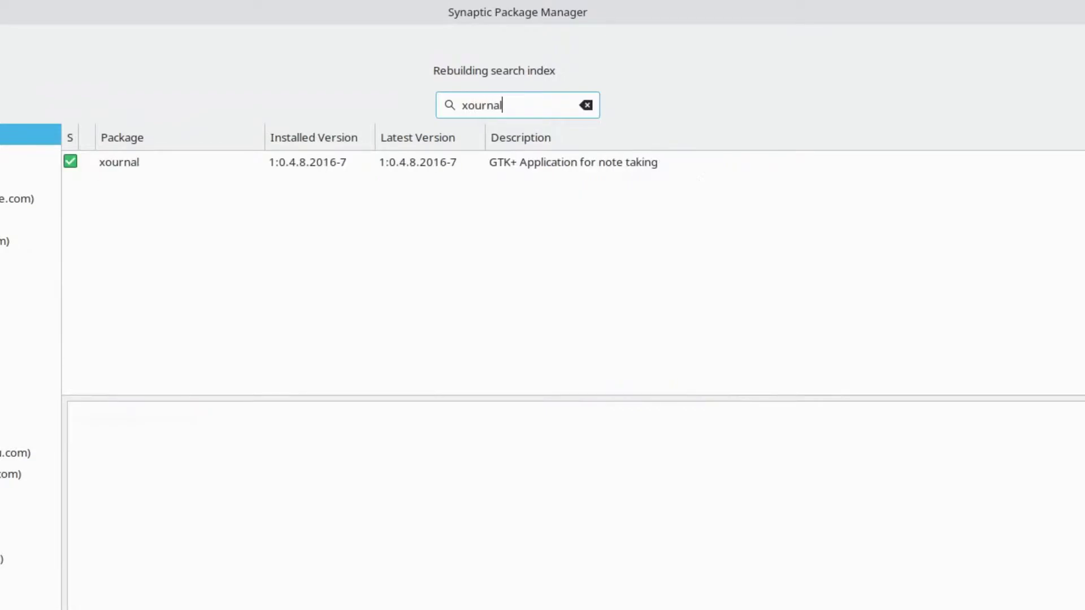
click(155, 162)
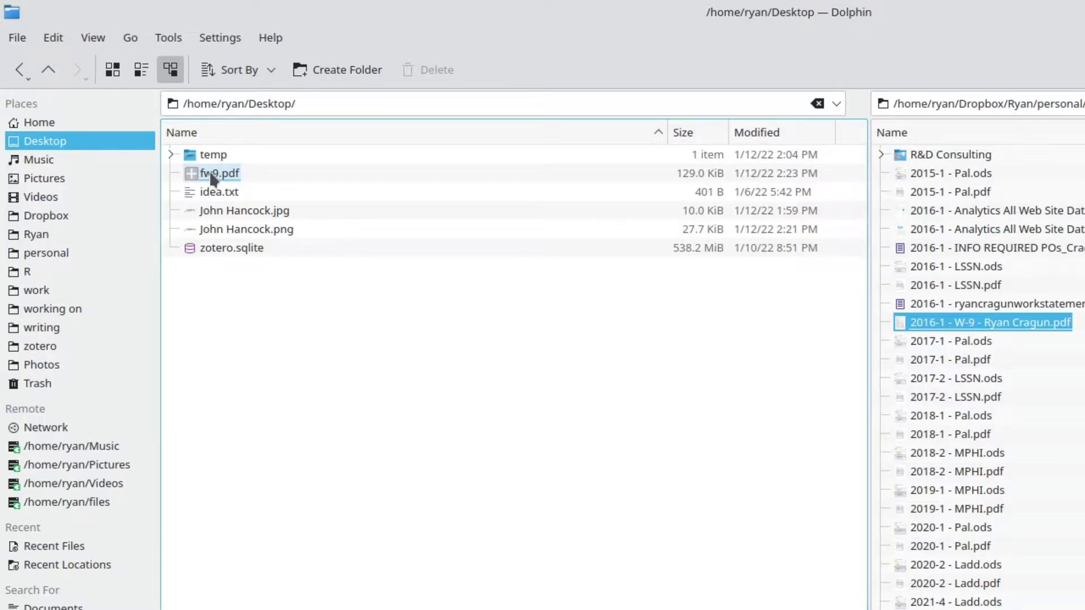
Step: Open fw9.pdf from the Desktop with Xournal
right_click(209, 171)
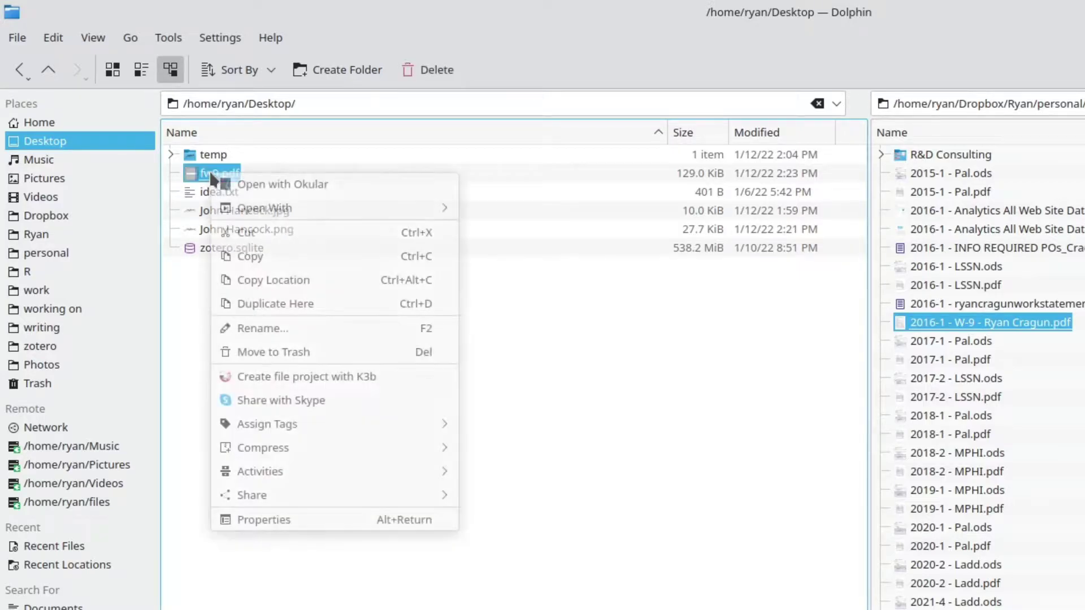
mouse_move(398, 214)
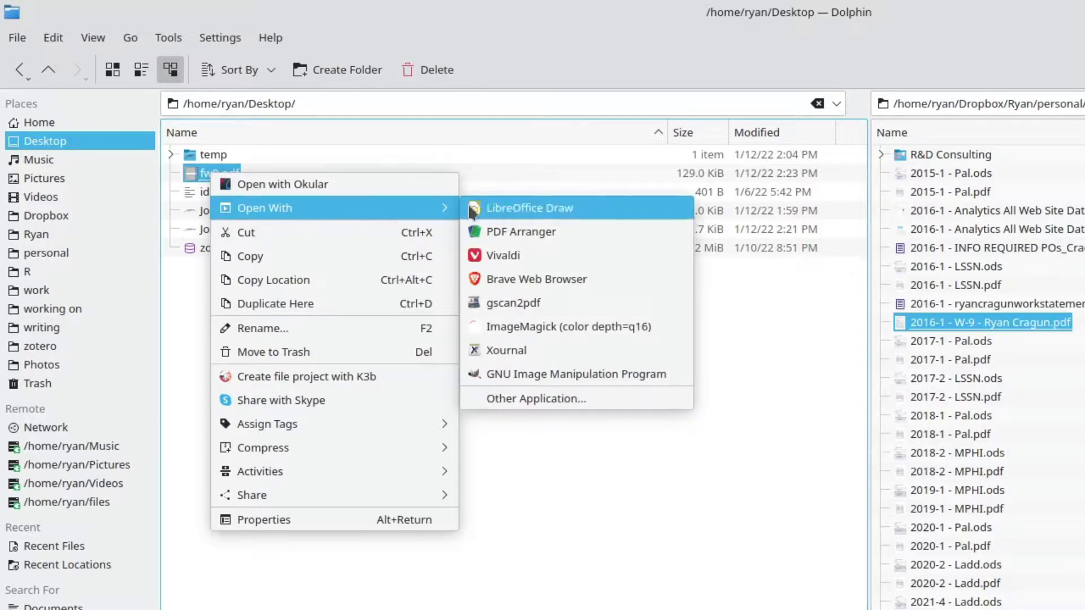
click(524, 352)
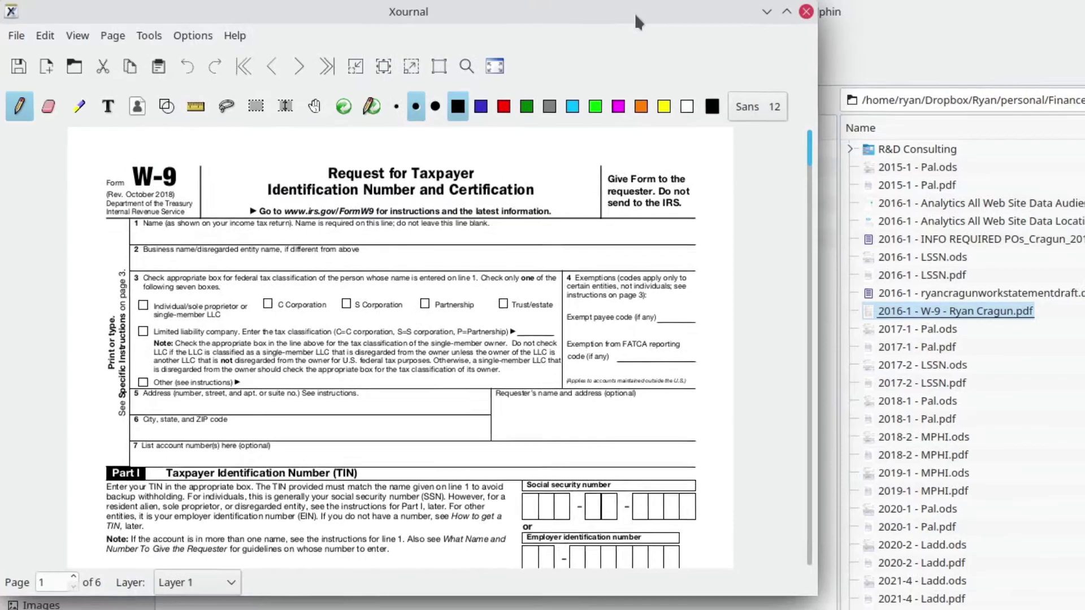
Step: Maximize Xournal, zoom to Page Width, and scroll down to the Part II Certification section
double_click(622, 12)
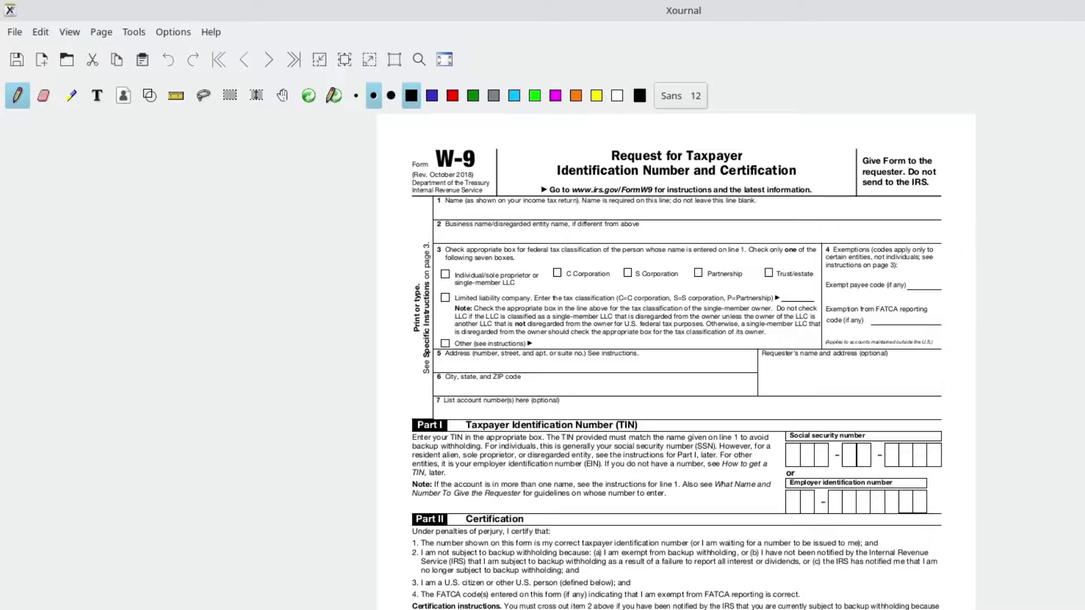
scroll(677, 361, down, 3)
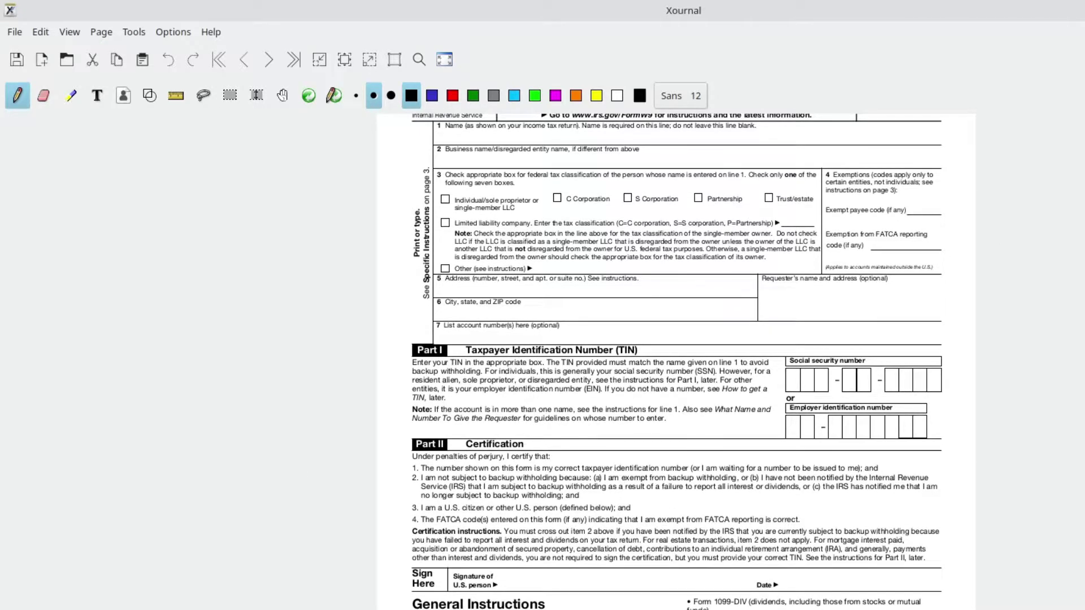
click(418, 59)
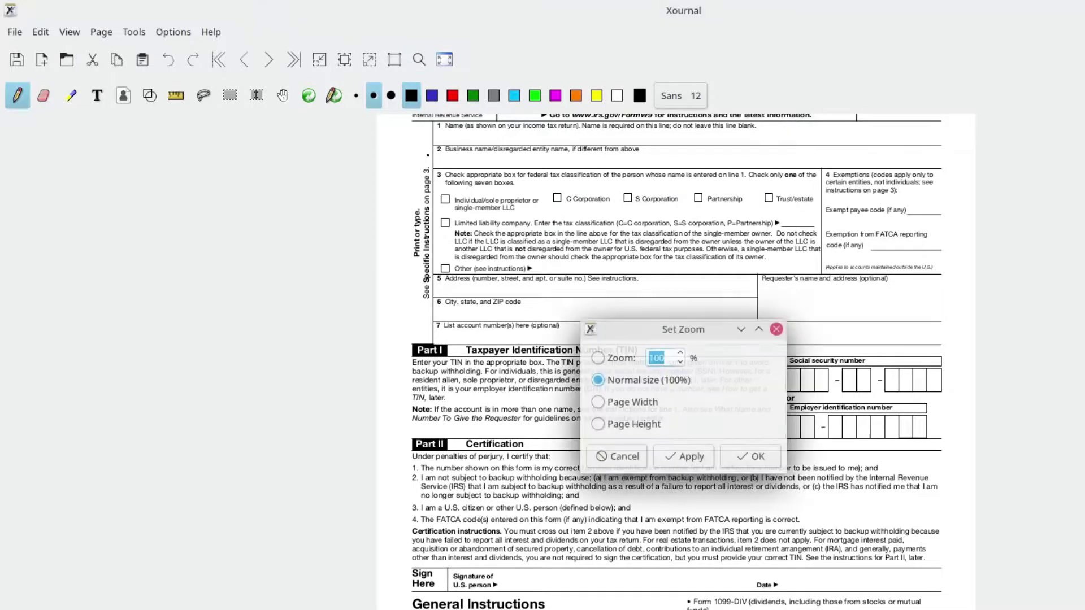
click(633, 402)
click(686, 451)
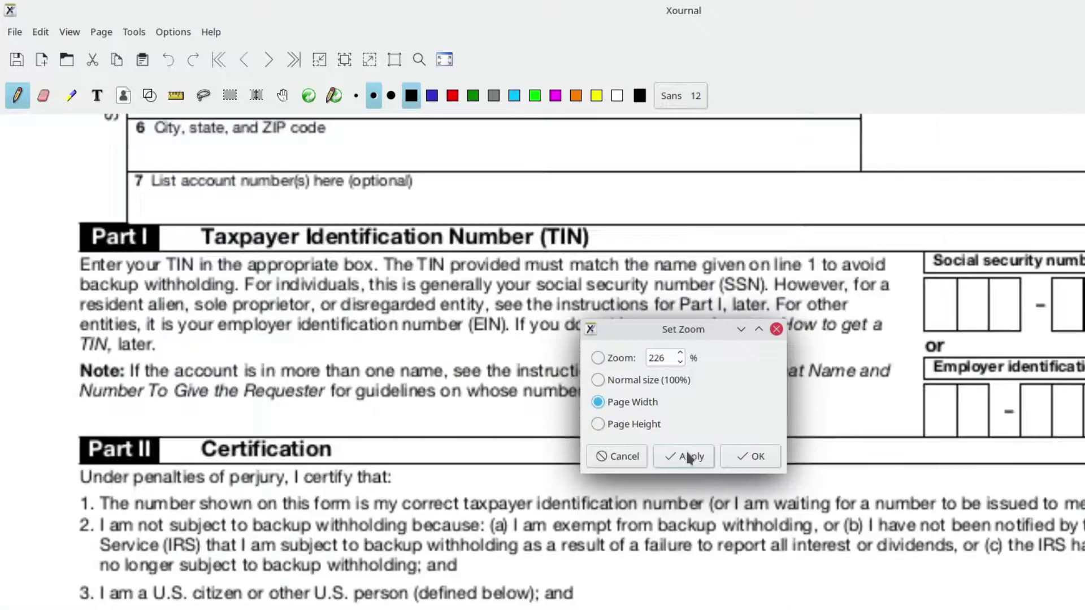
click(777, 329)
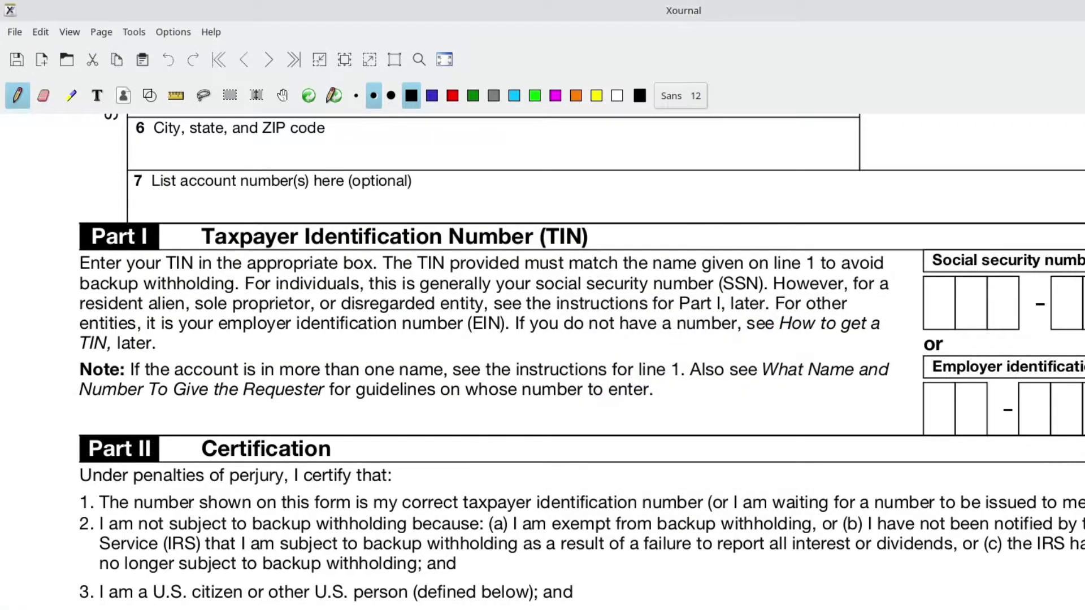
scroll(582, 361, down, 4)
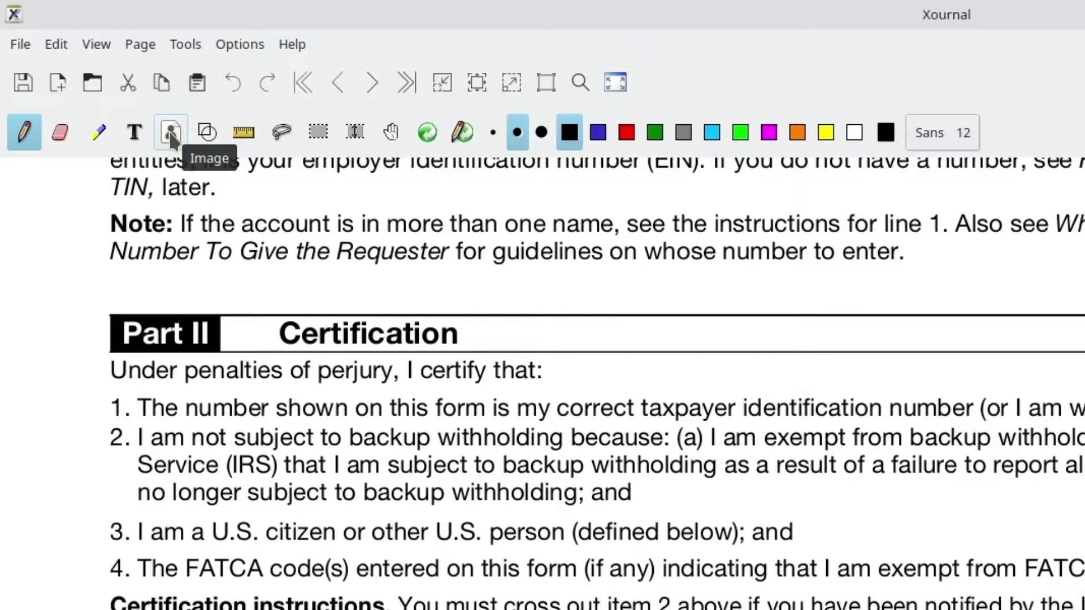
Step: Insert John Hancock.png as an image on the W-9 page
click(171, 134)
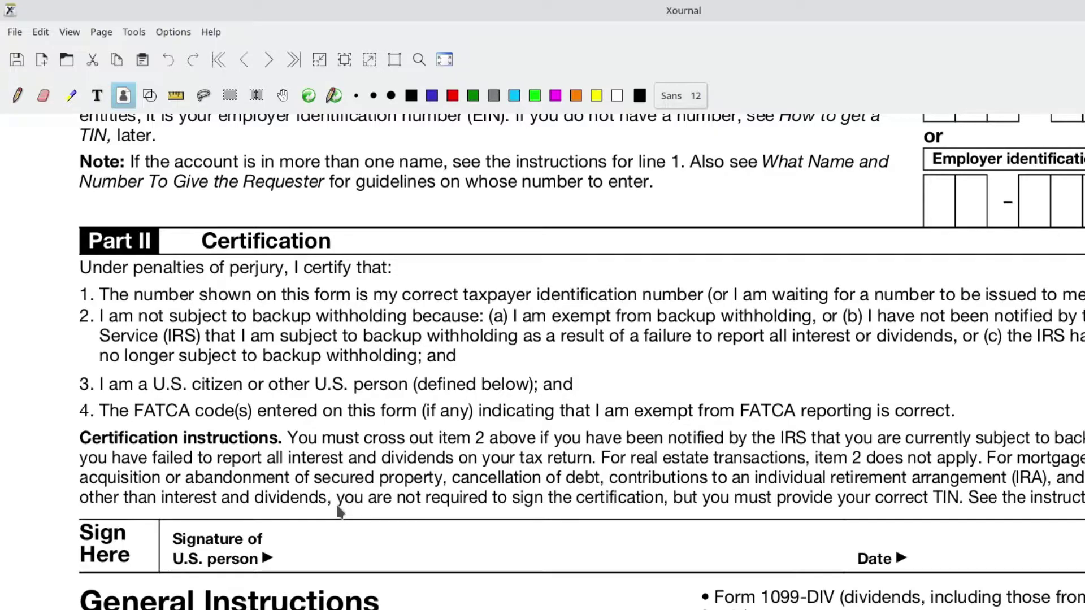
click(287, 535)
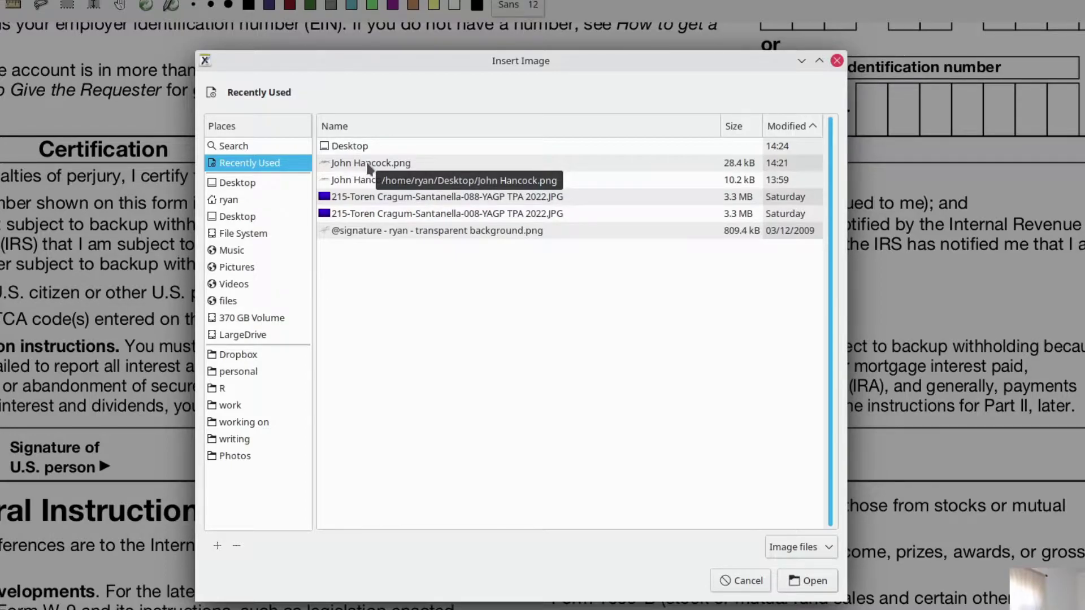
click(368, 165)
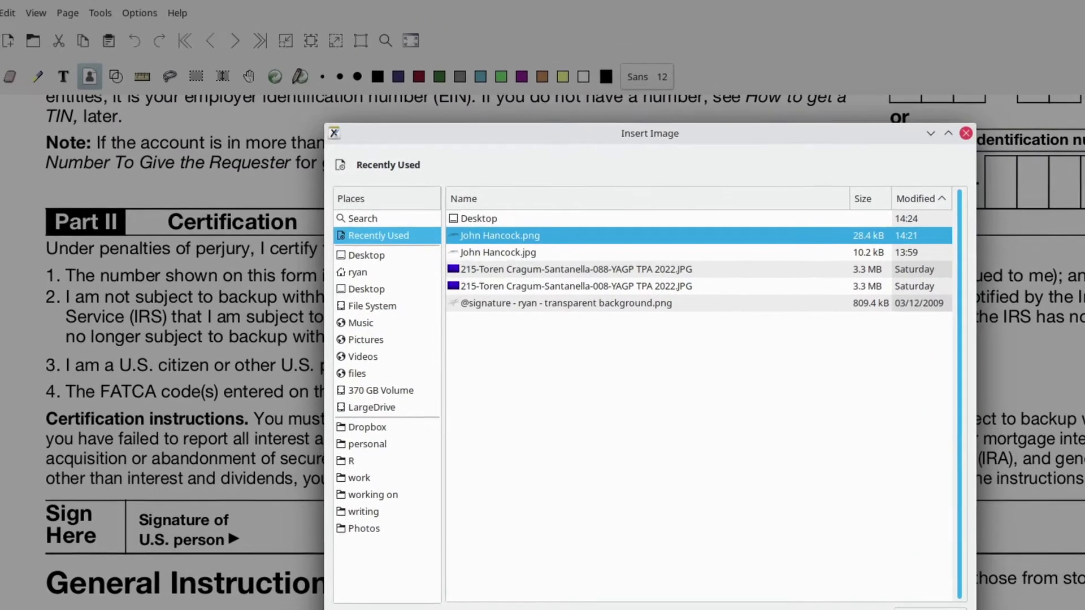
click(794, 583)
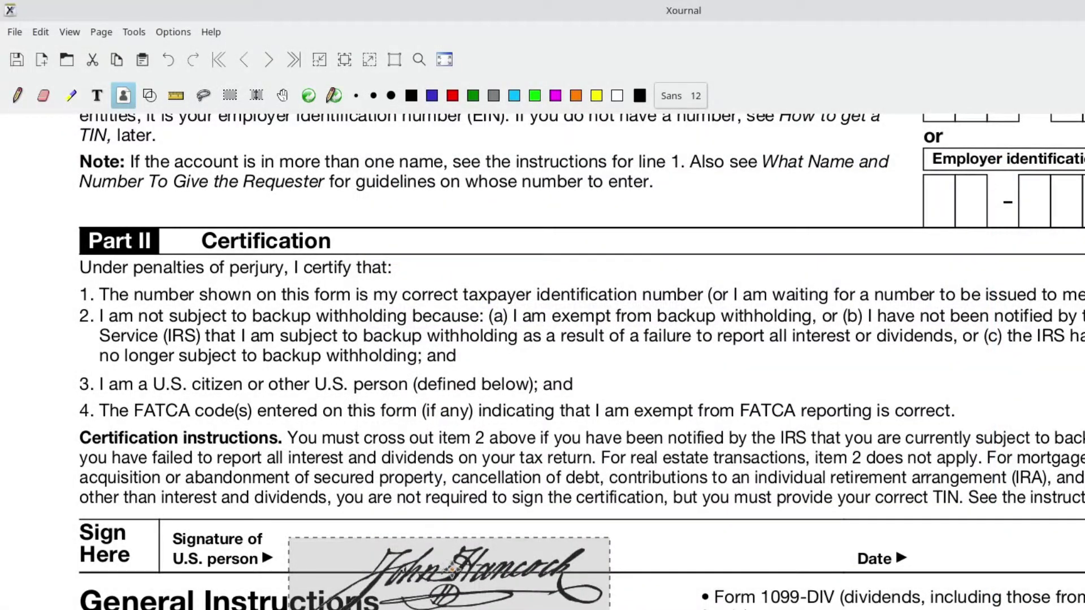
Step: Shrink the signature image and place it on the Signature of U.S. person line
mouse_move(452, 567)
mouse_down()
mouse_move(455, 490)
mouse_move(432, 469)
mouse_move(384, 497)
mouse_move(439, 543)
mouse_up()
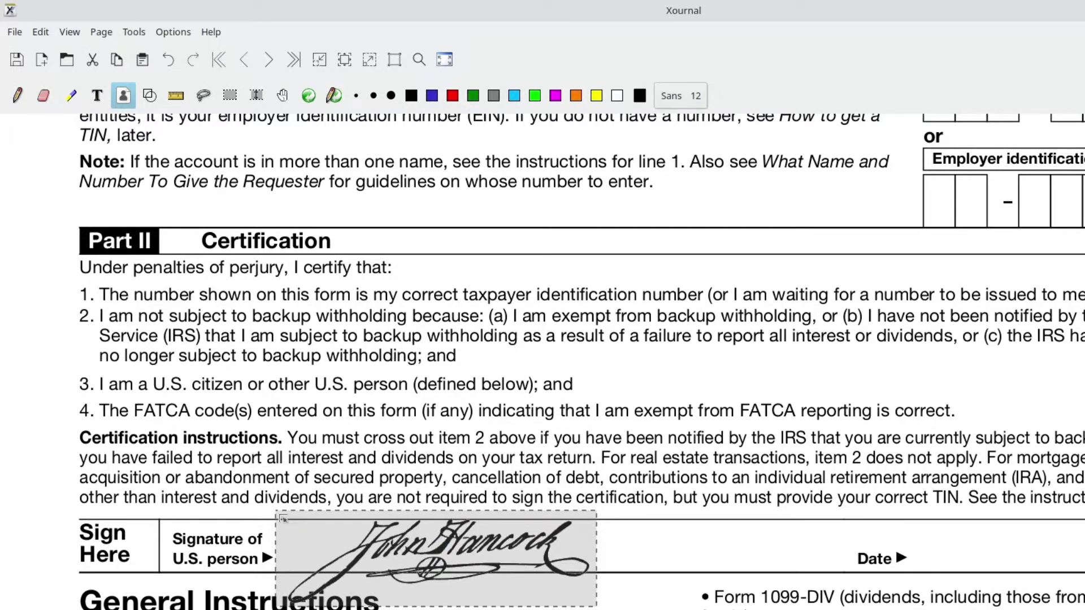
drag(283, 518, 320, 538)
drag(417, 565, 393, 551)
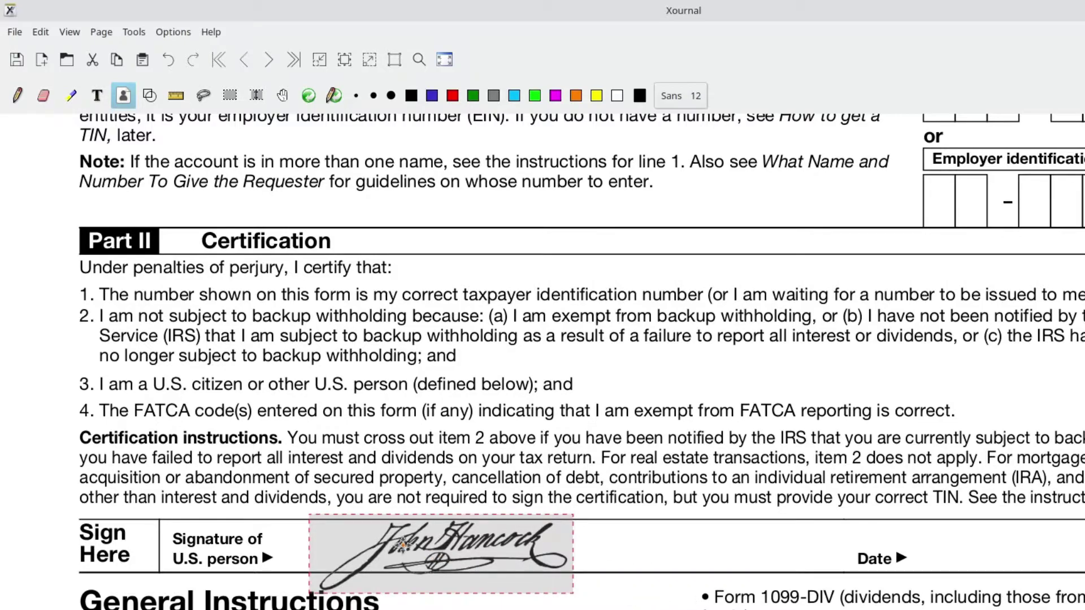
Step: Add the text 2022-01-12 beside the Date label on the signature line
click(97, 96)
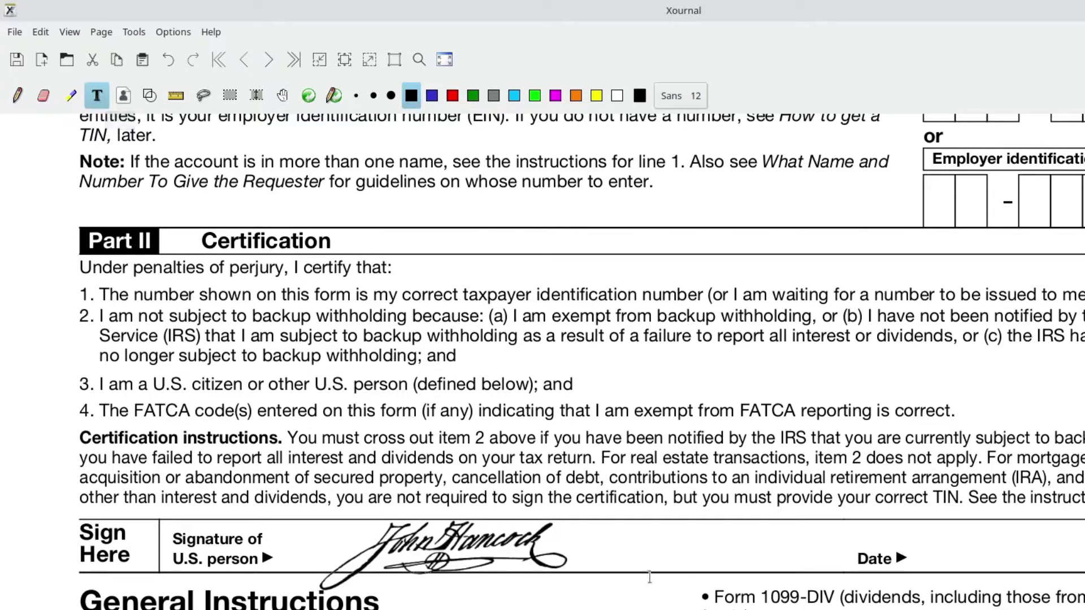
click(922, 543)
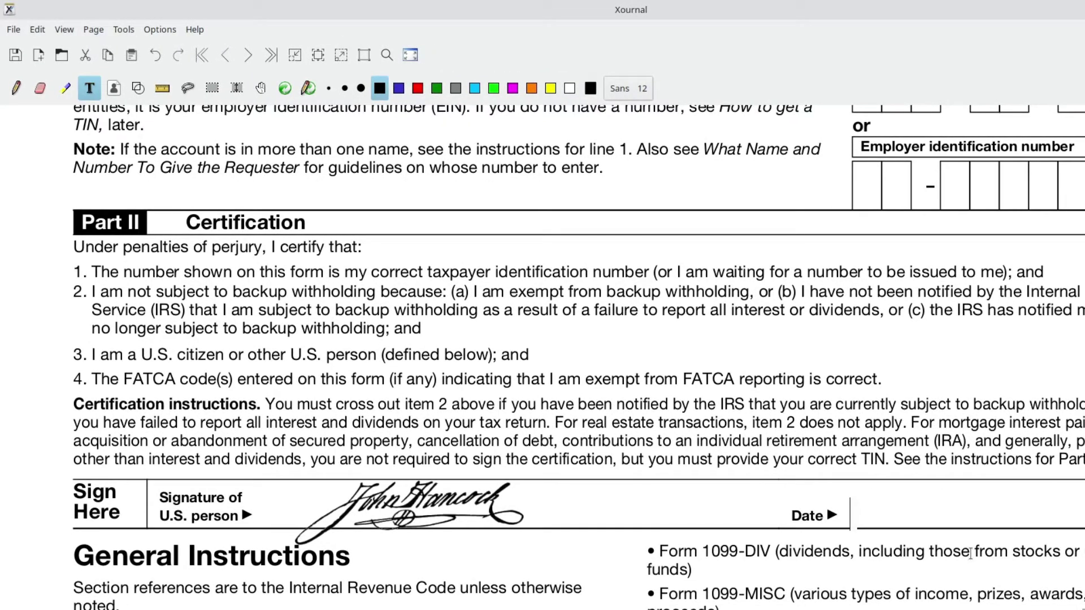
text(2022-)
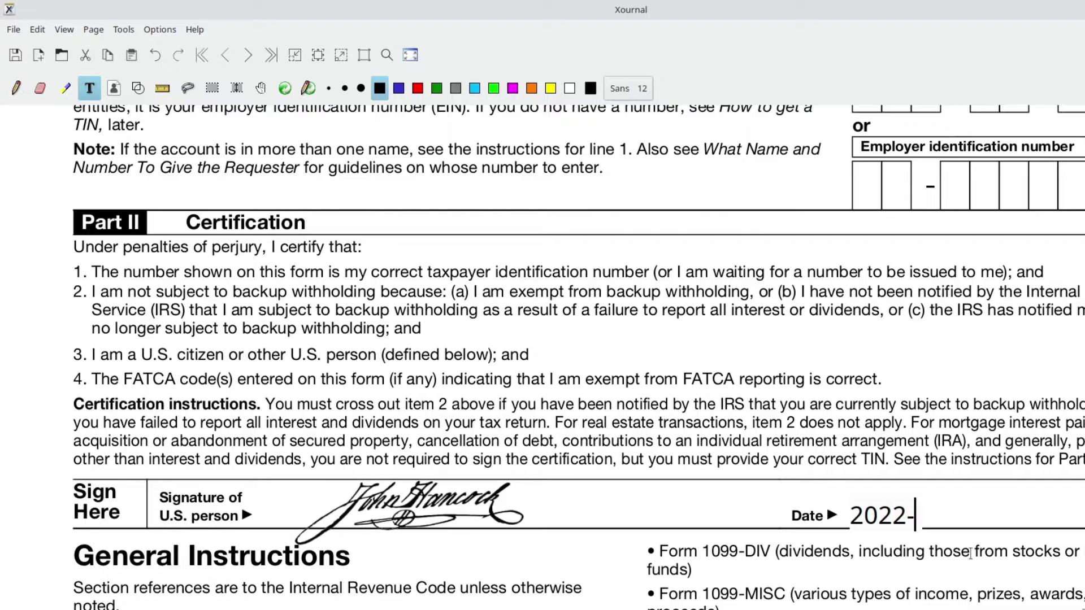
text(01-12)
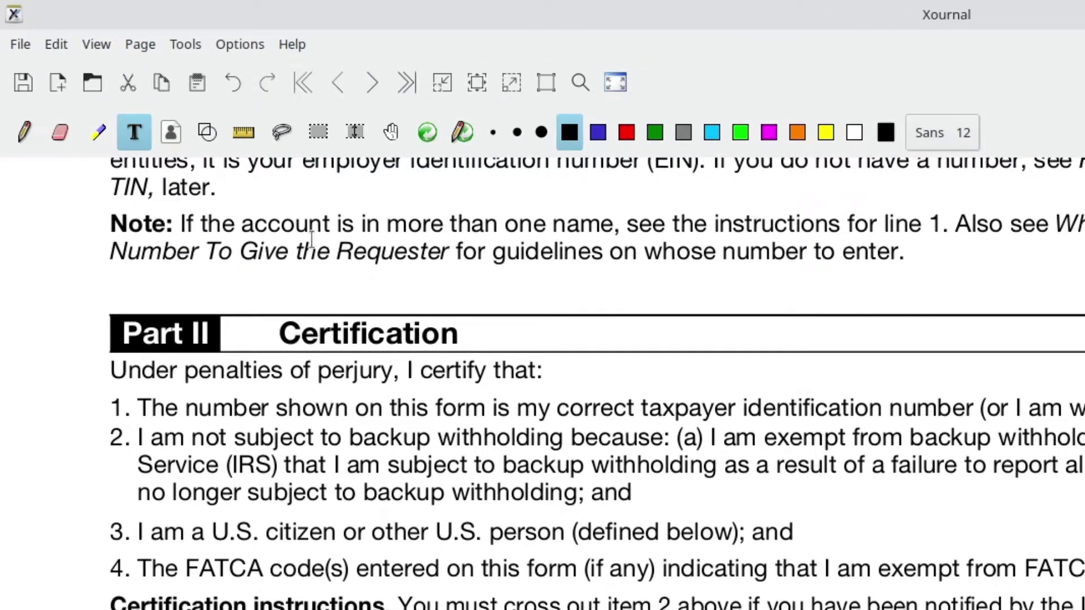
Step: Nudge the 2022-01-12 date text slightly up to align on the Date line
click(316, 138)
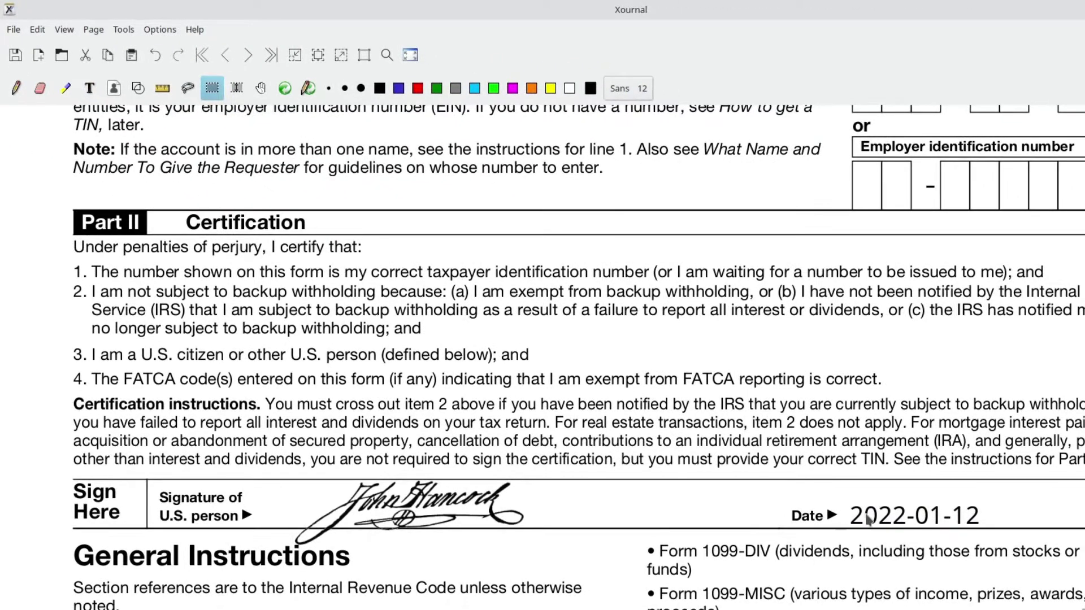
click(869, 518)
drag(874, 515, 877, 510)
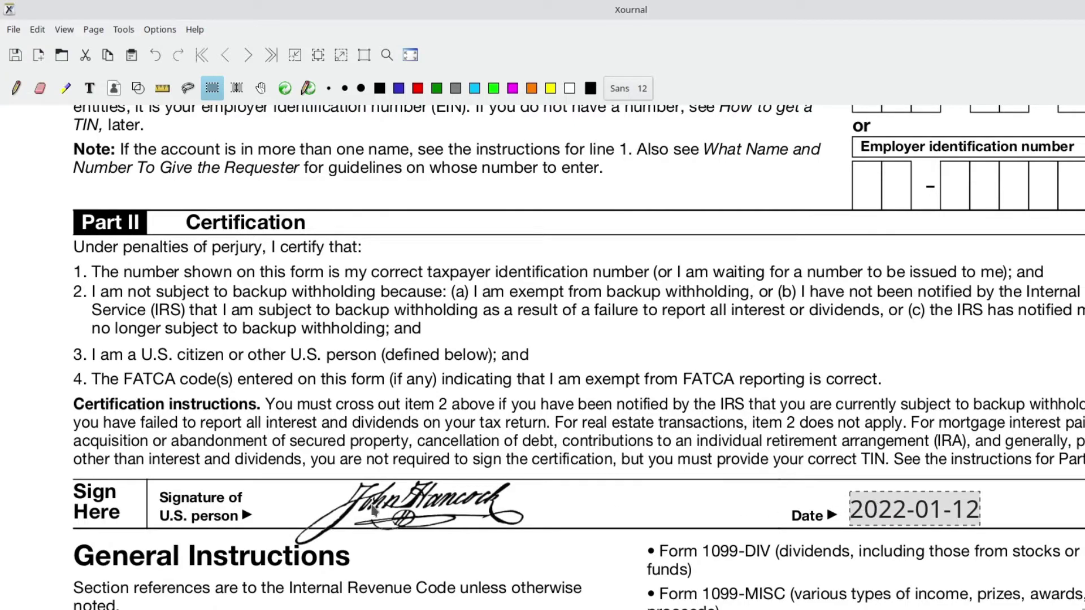
click(398, 507)
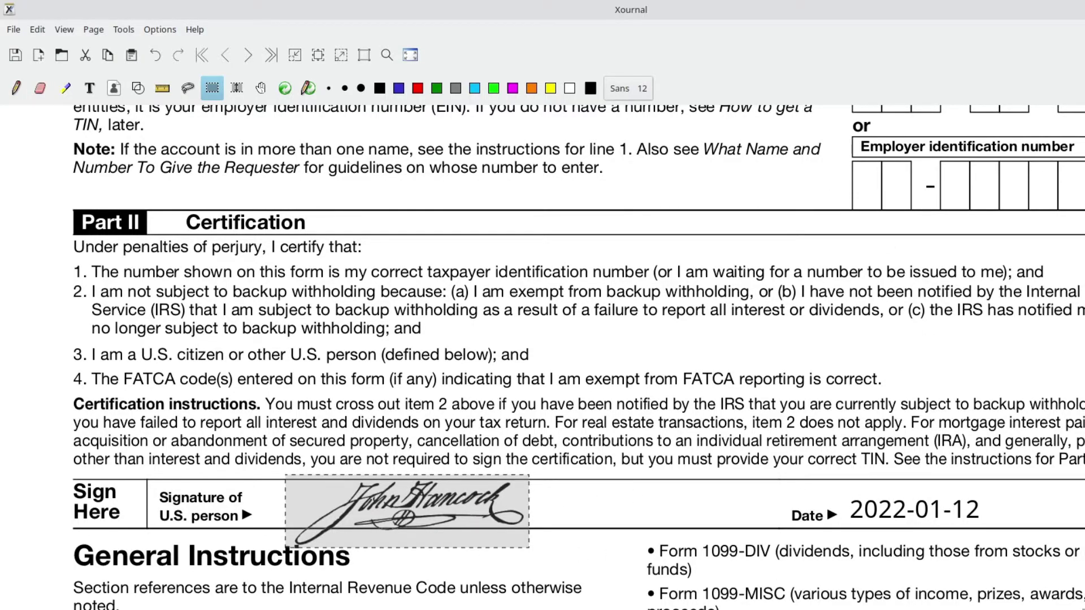
scroll(565, 356, up, 10)
scroll(565, 356, down, 3)
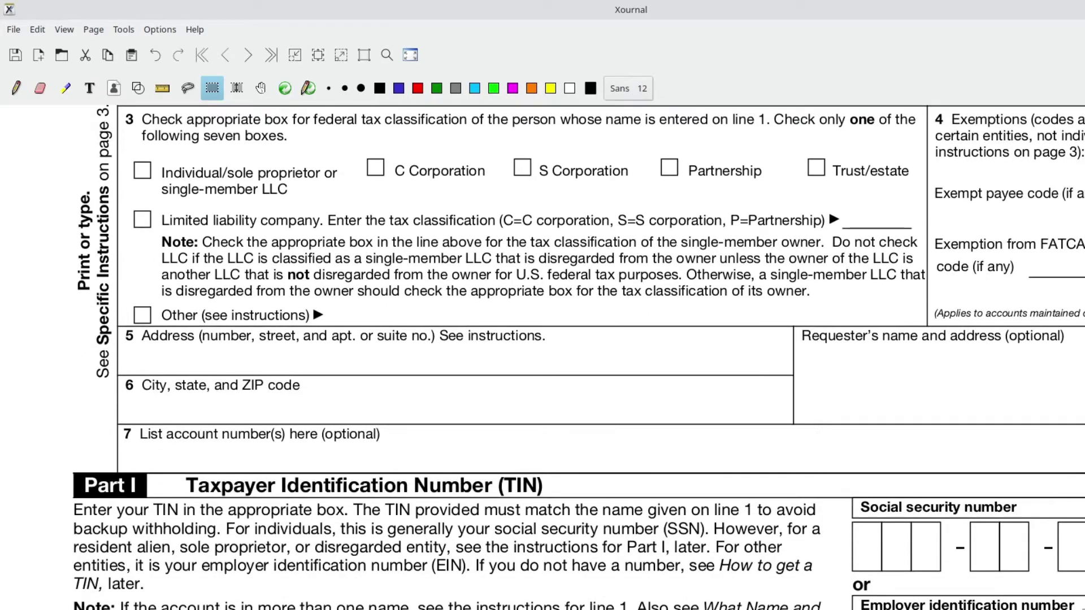
scroll(565, 356, down, 10)
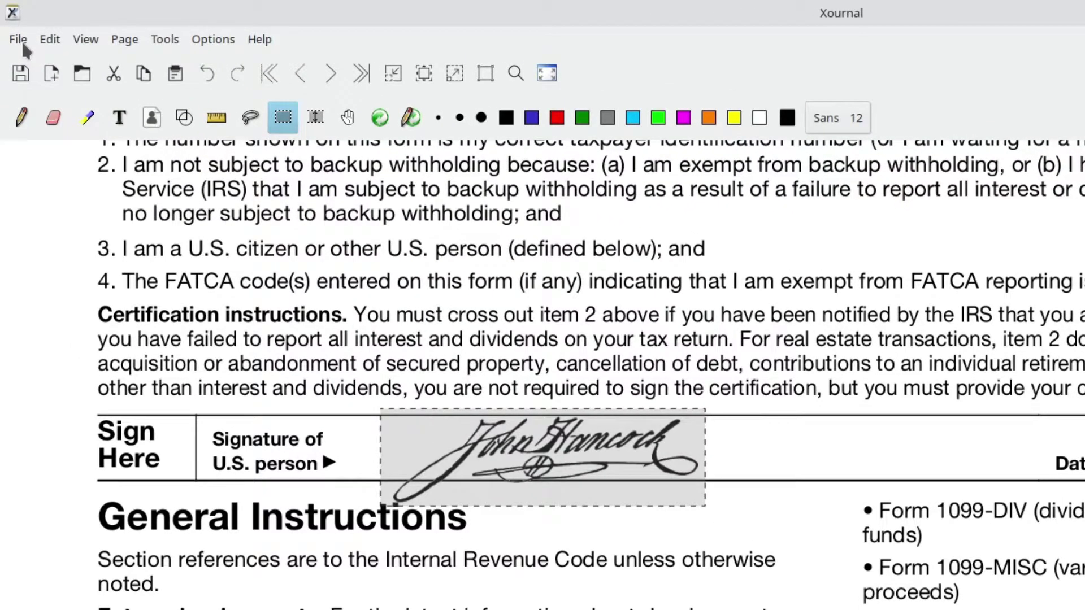
Step: Export the annotated form to the Desktop as fw9-signed.pdf
click(18, 41)
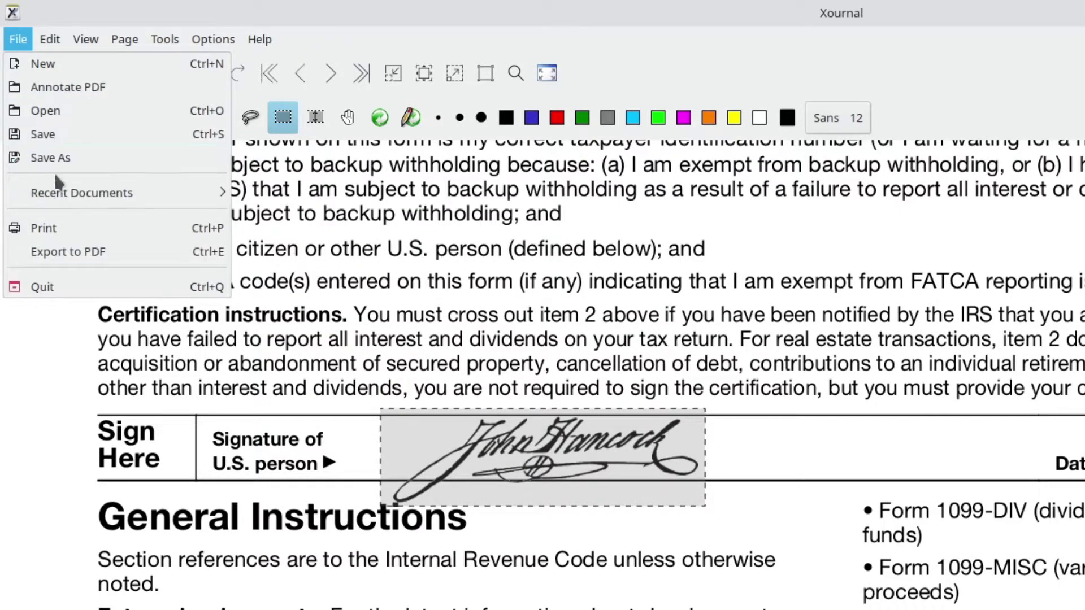
click(153, 256)
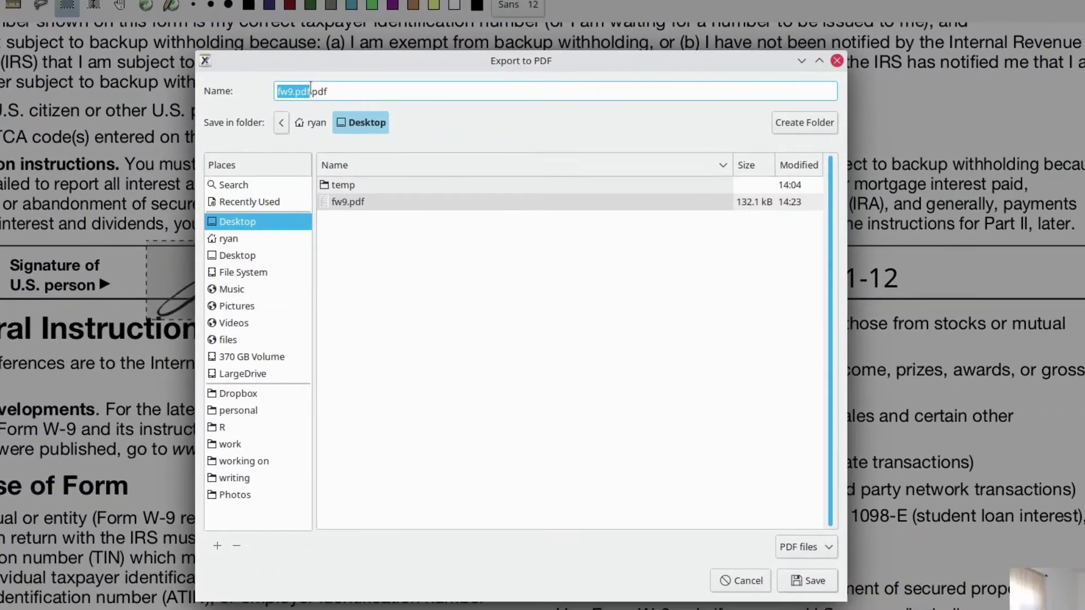
click(310, 91)
key(BackSpace)
key(BackSpace)
key(BackSpace)
key(BackSpace)
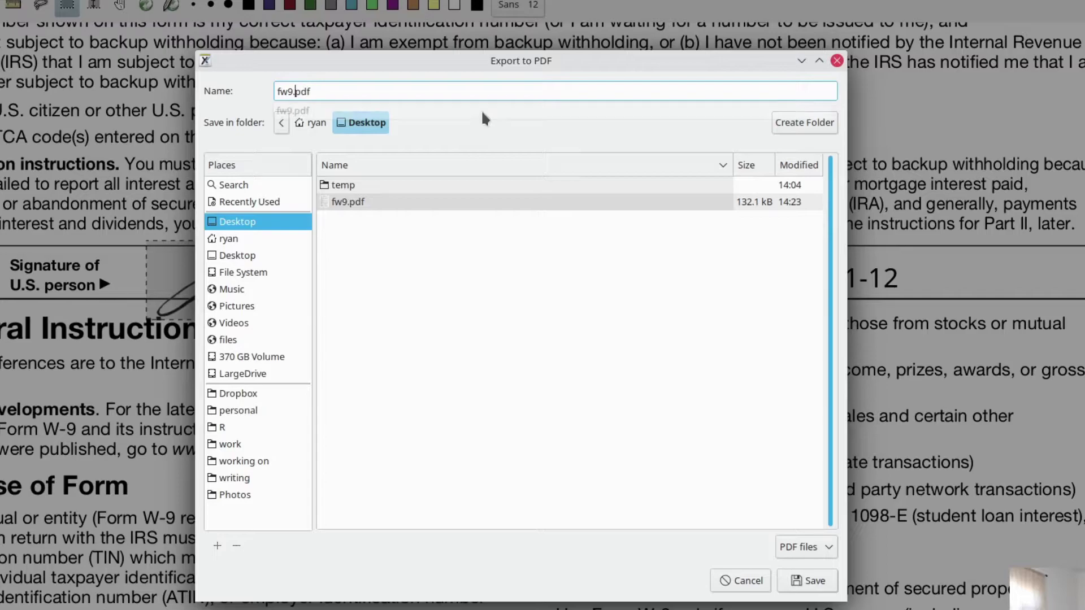
key(Left)
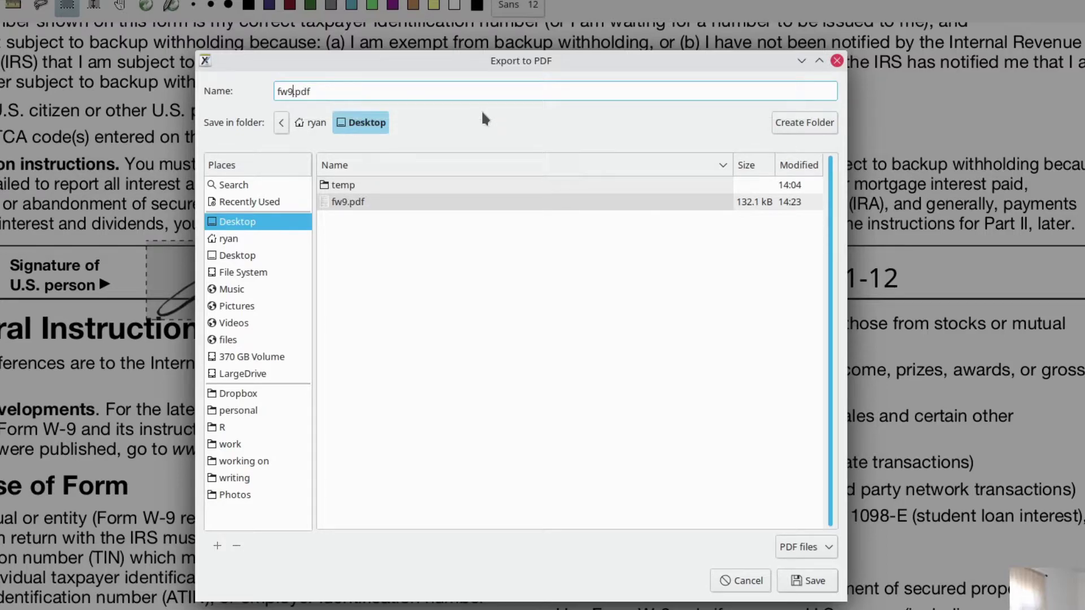
text(-signed)
click(800, 582)
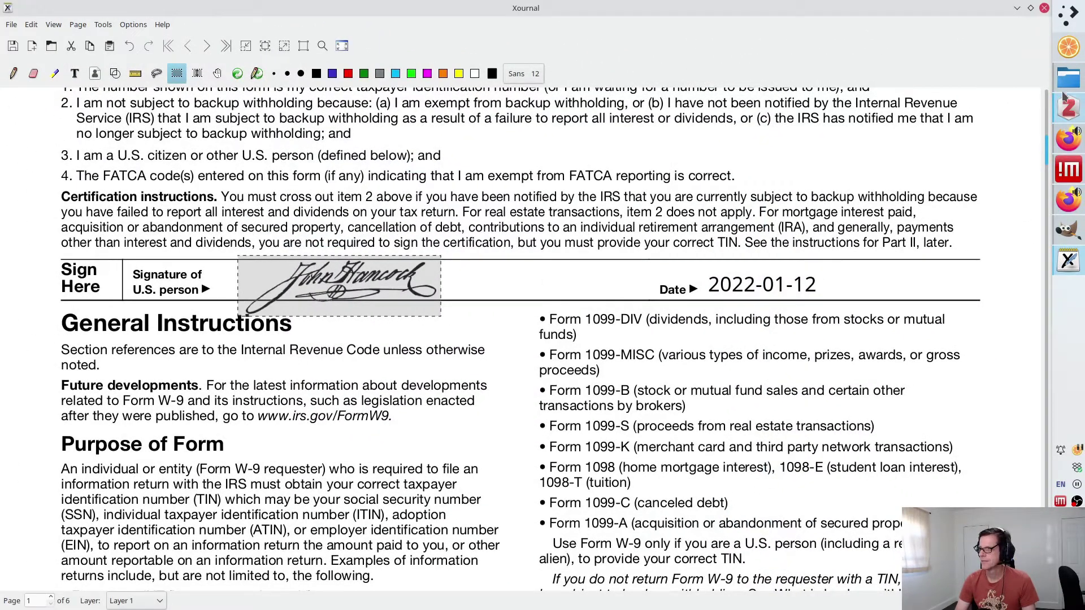
Step: Open fw9-signed.pdf from Dolphin in Okular to verify the result
click(1068, 79)
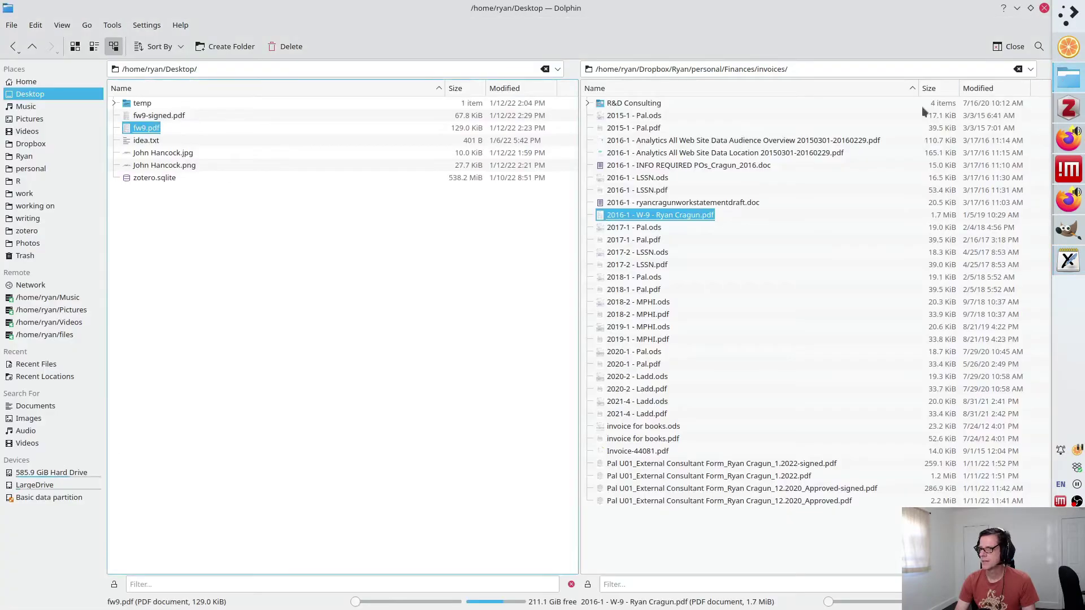
click(145, 218)
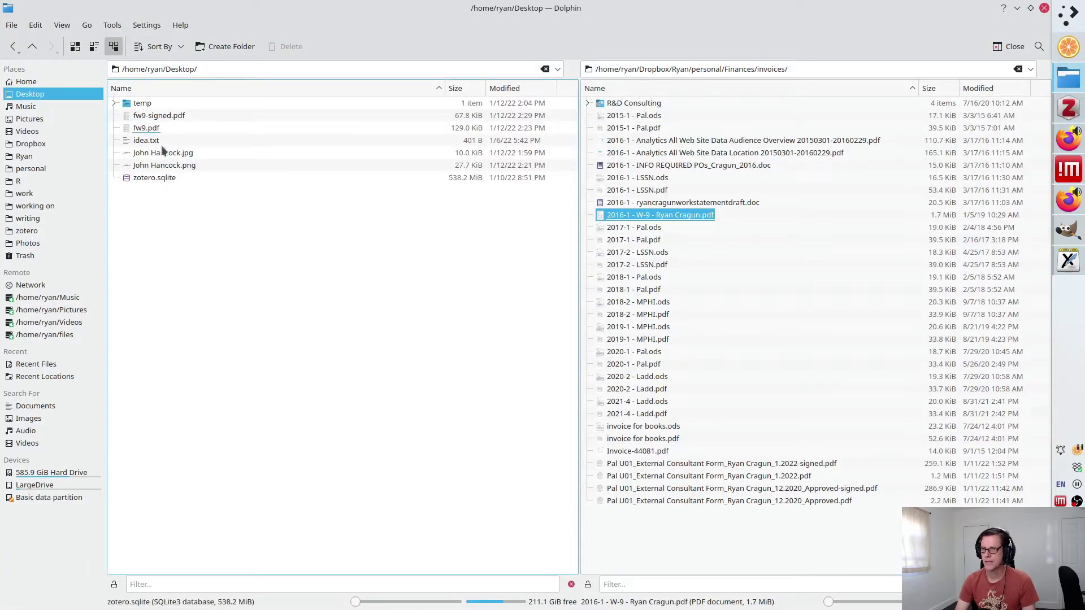
double_click(165, 115)
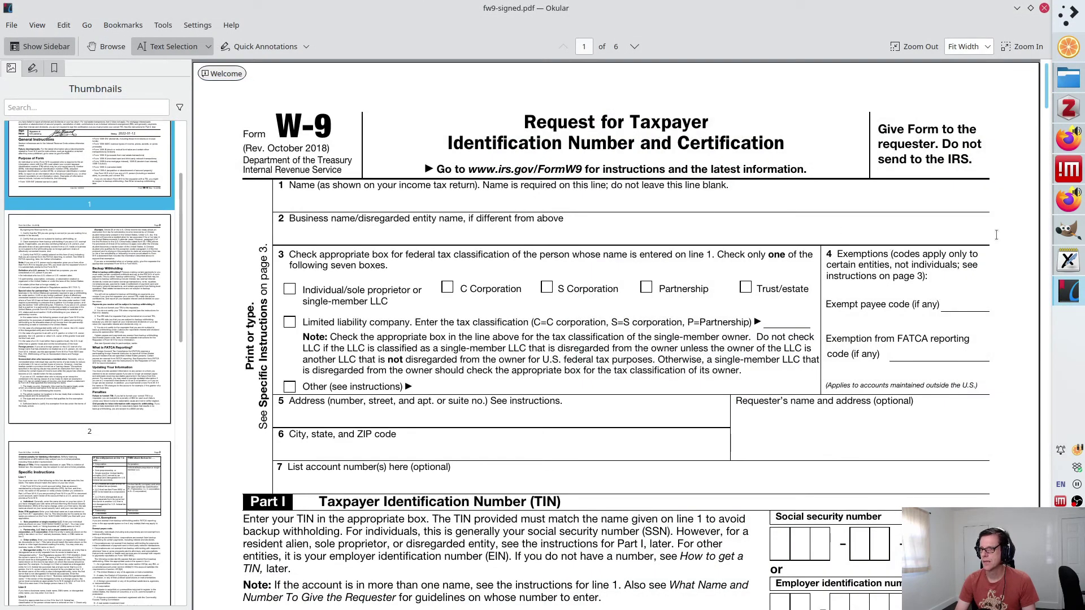
drag(1045, 93, 1047, 140)
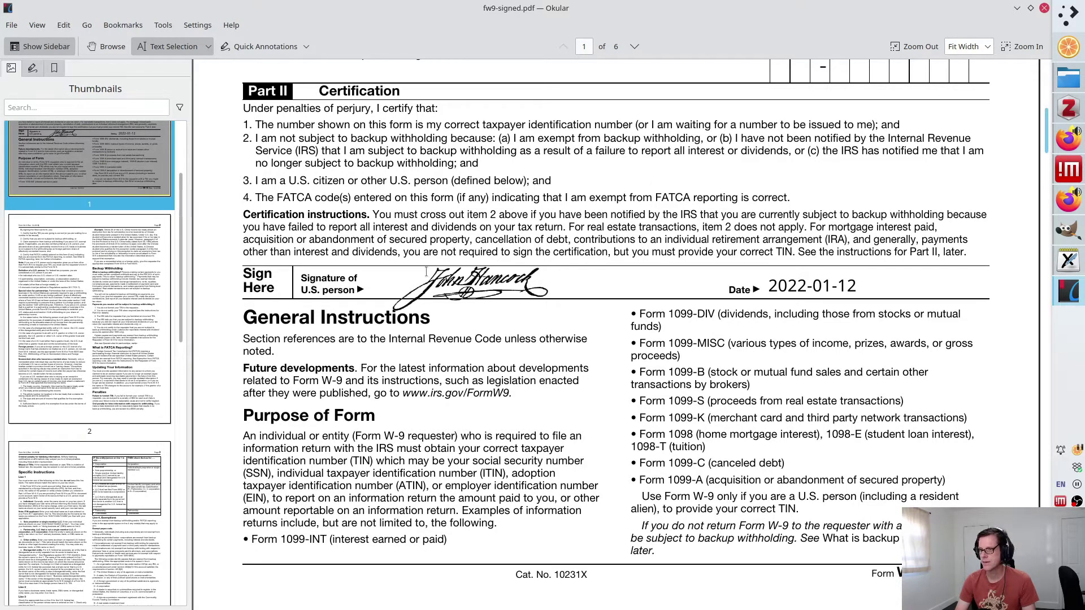
drag(407, 197, 761, 240)
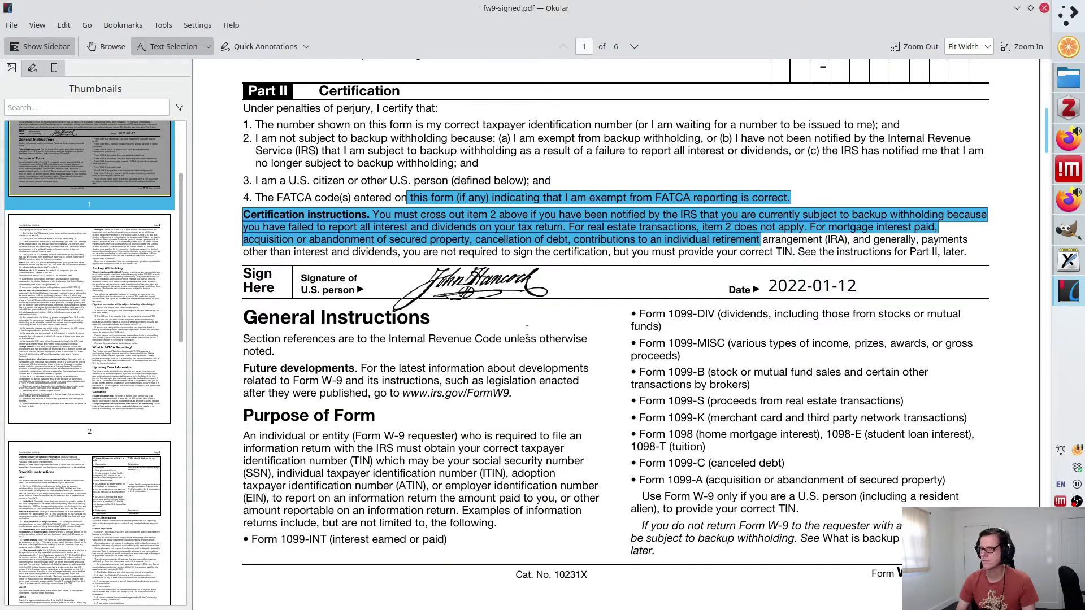
click(390, 156)
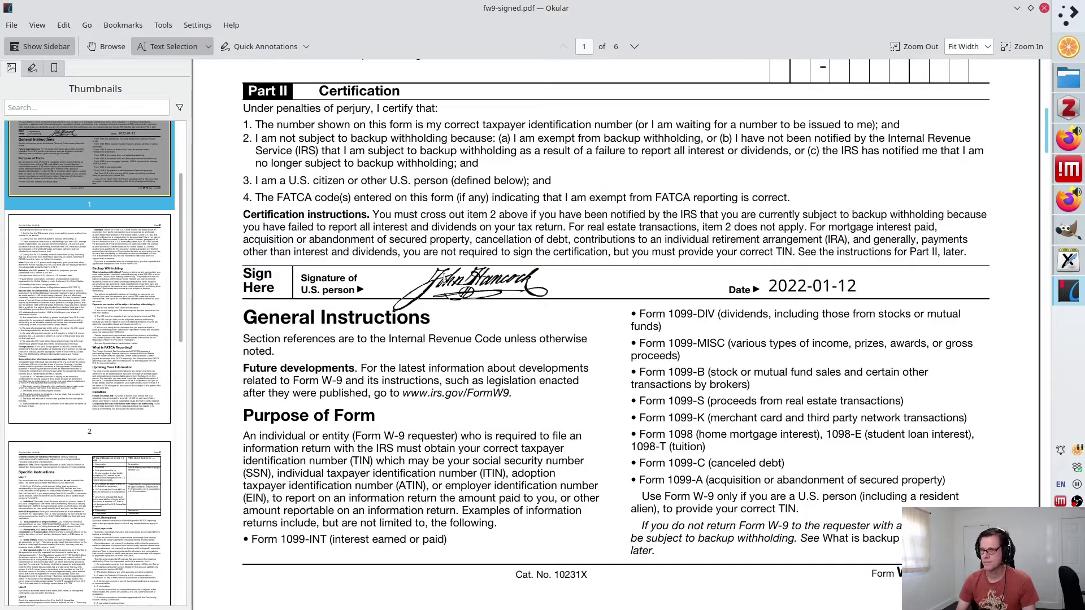
drag(772, 283, 885, 319)
click(882, 279)
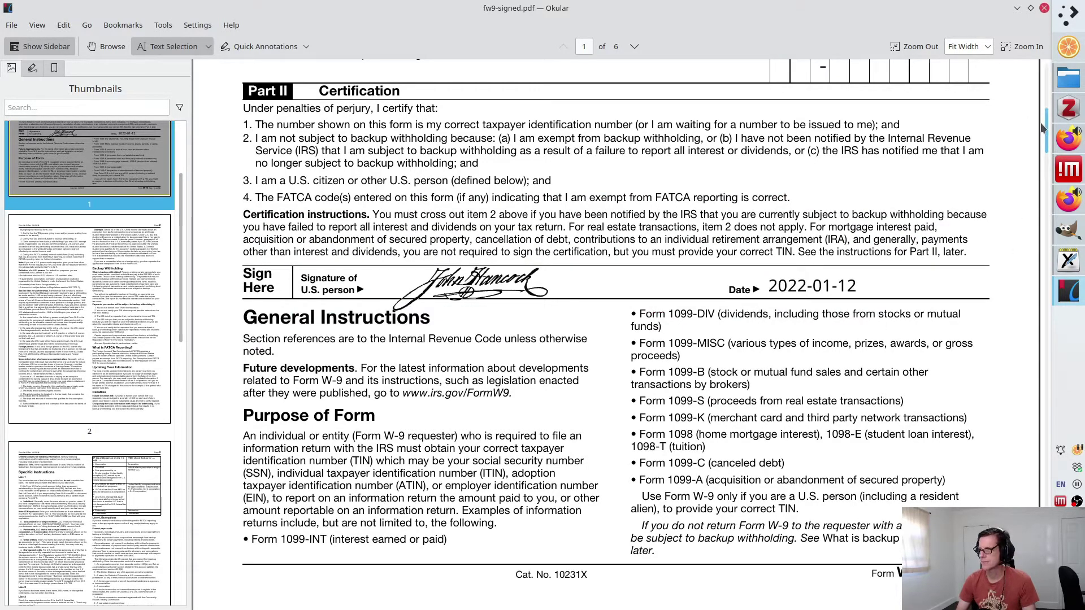
click(1046, 72)
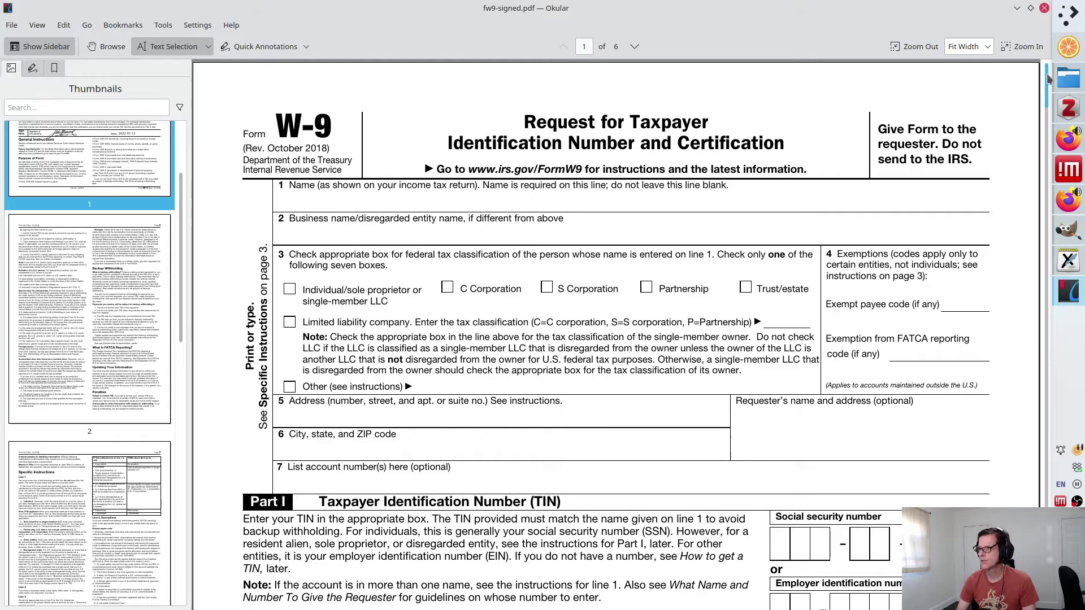
drag(1047, 74, 1042, 118)
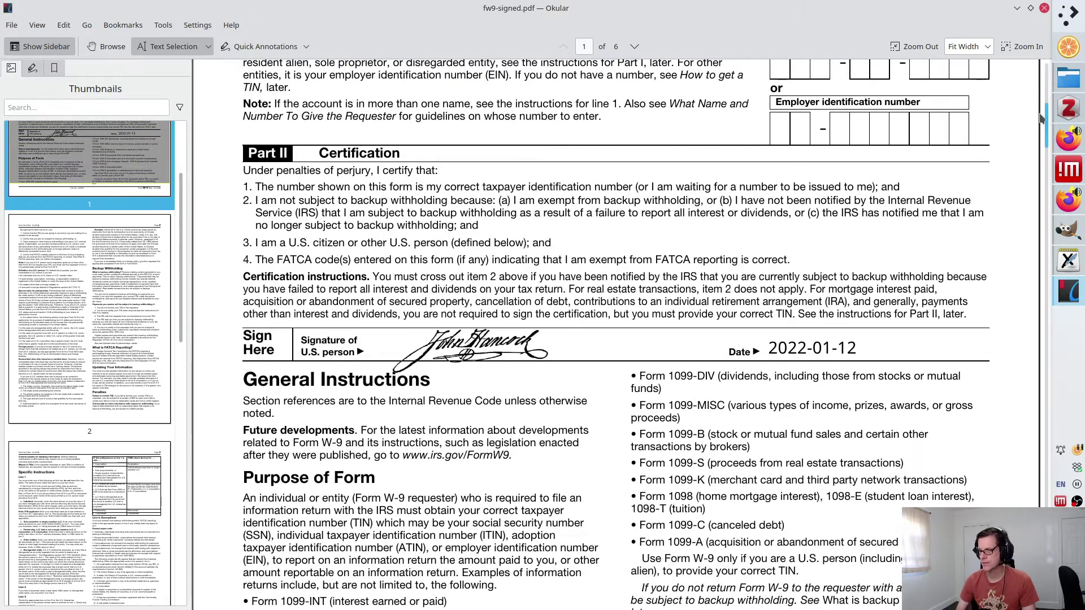